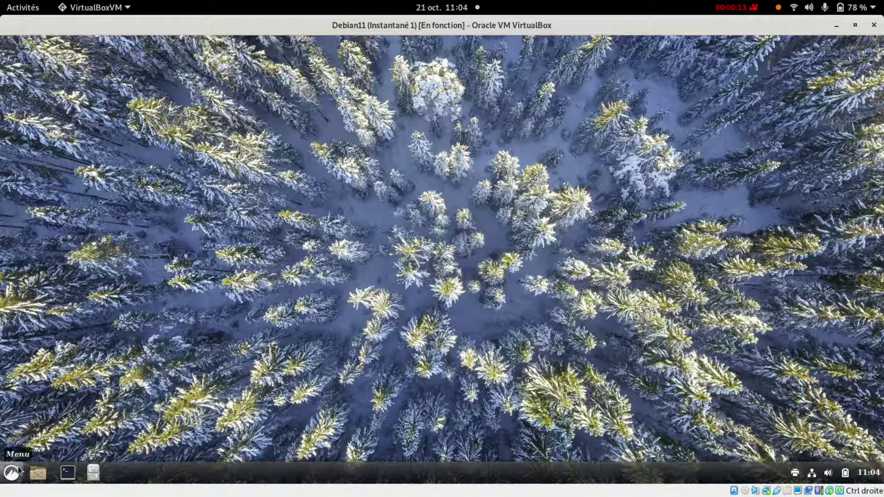
- Launch Timeshift and authenticate with the root password
click(19, 471)
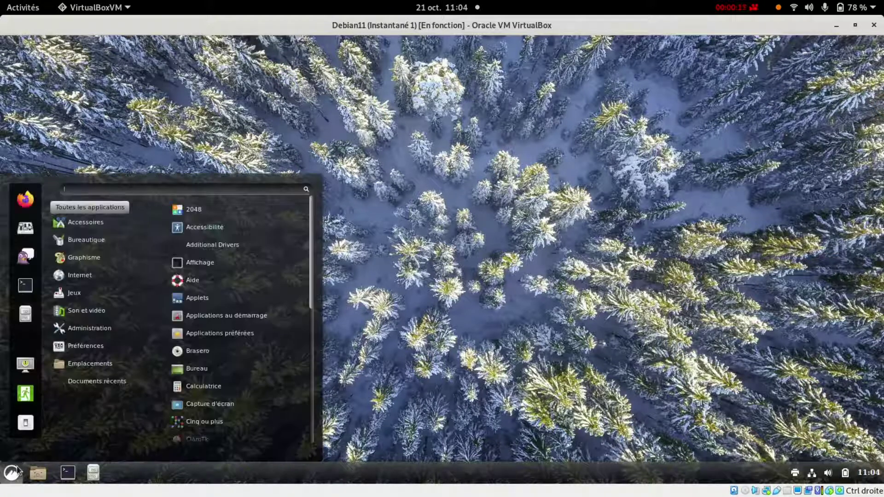
text(timel)
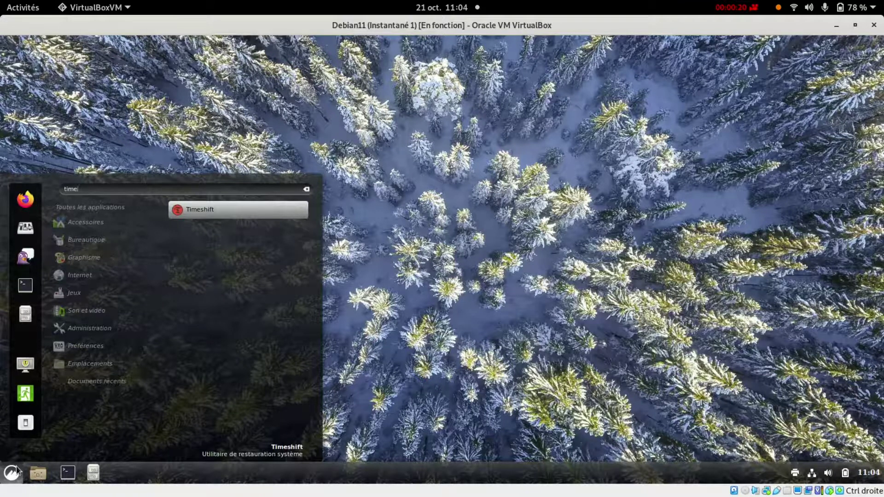
key(Return)
text(******)
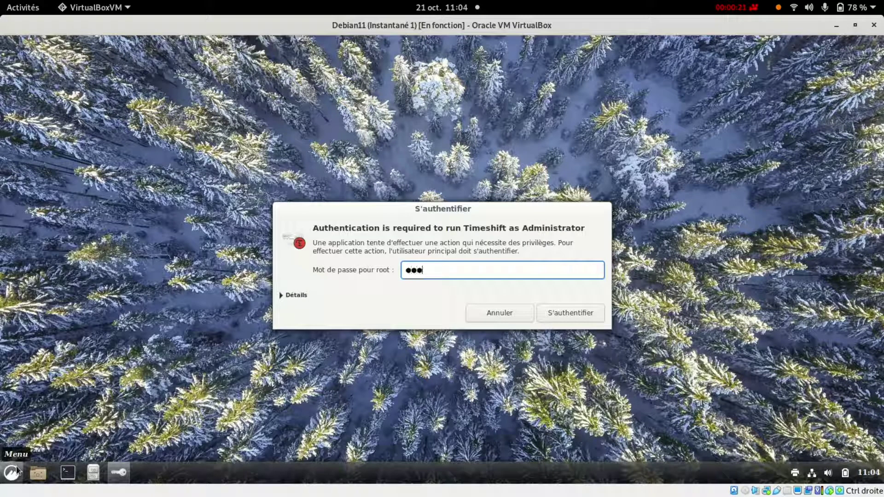
key(Return)
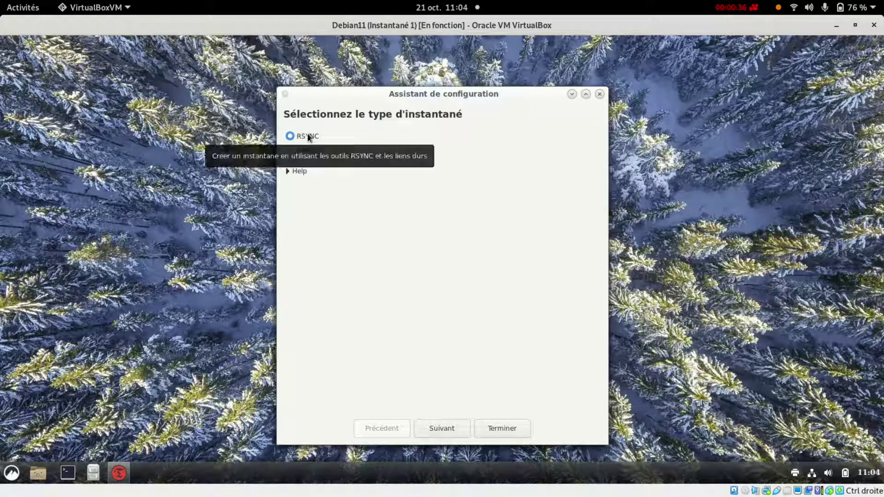
- Accept RSYNC as the snapshot type and choose the sdb1 partition as the snapshot location
click(453, 428)
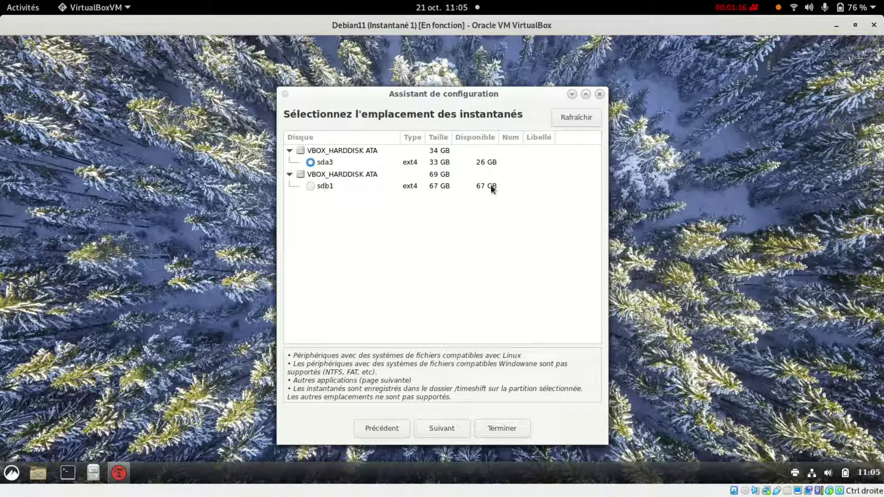
click(311, 186)
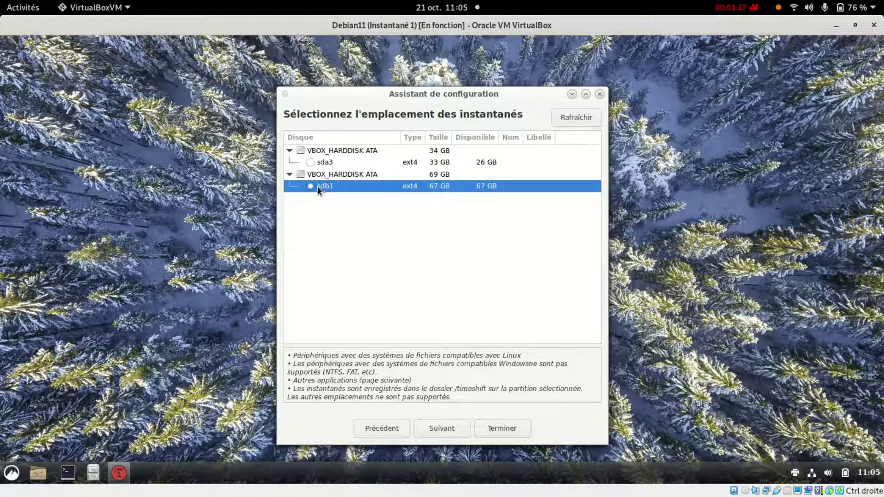
click(453, 428)
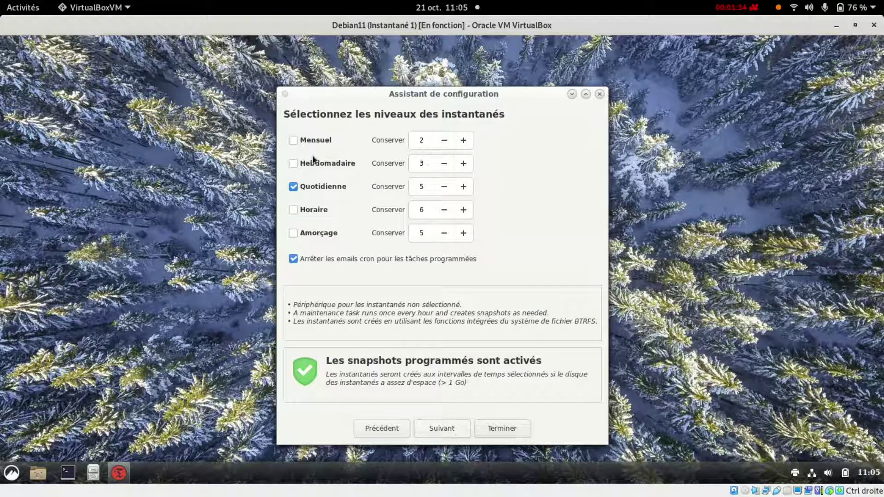
- Enable monthly and weekly snapshots with daily ones off, and finish the wizard with the home folders left excluded
click(293, 141)
click(295, 162)
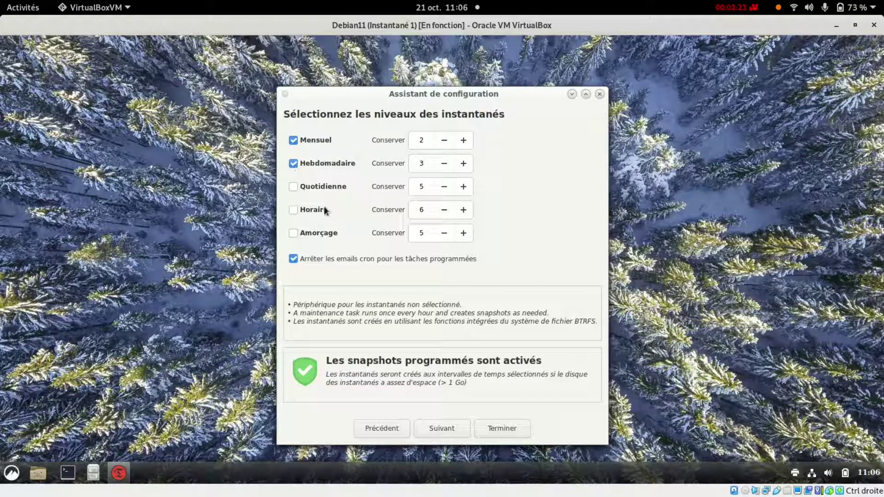
click(442, 428)
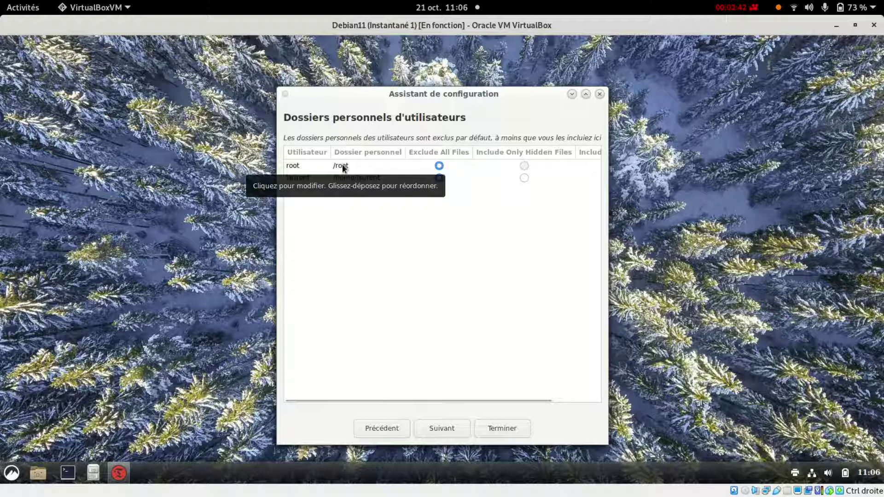
click(448, 428)
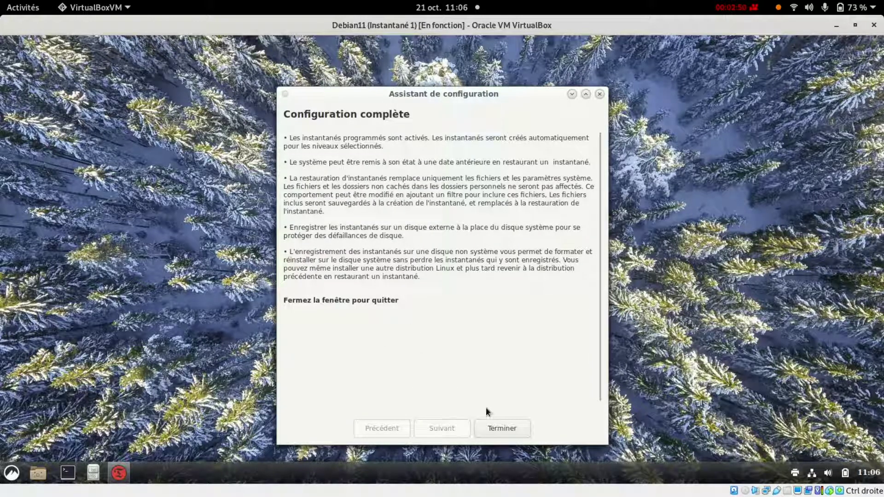
click(512, 429)
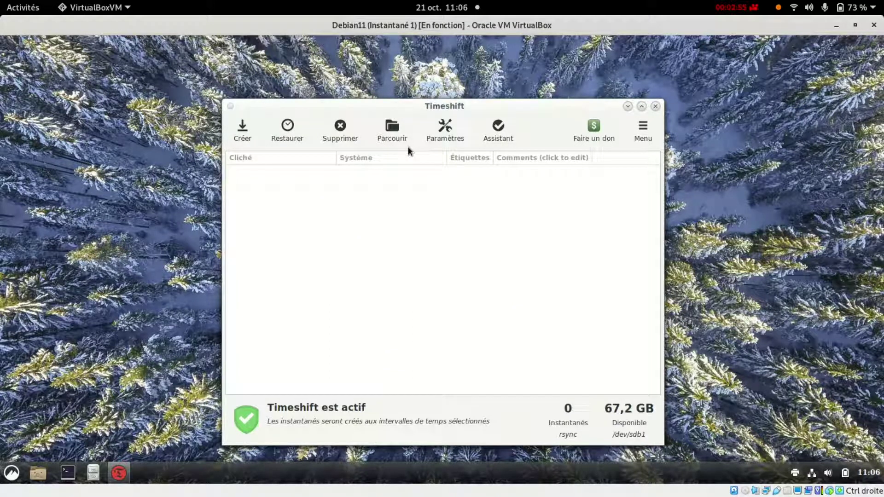
- Create a system snapshot and set its comment to "système configuré"
click(247, 128)
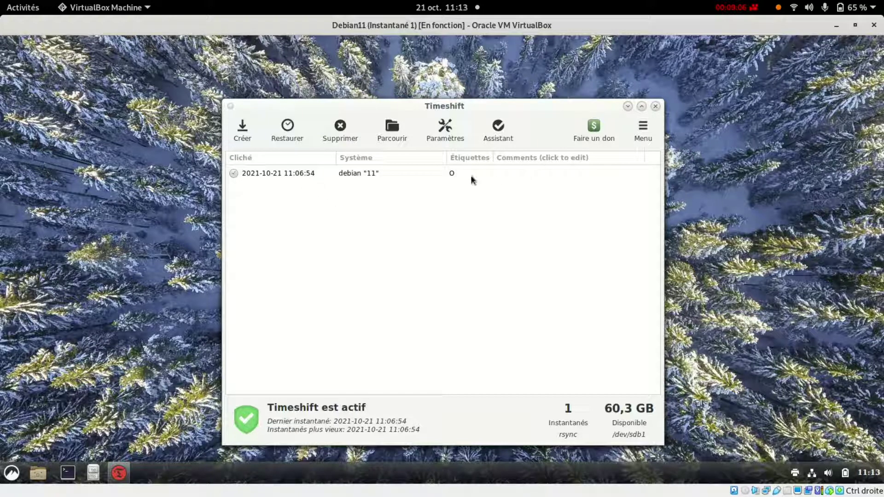
click(523, 174)
click(528, 175)
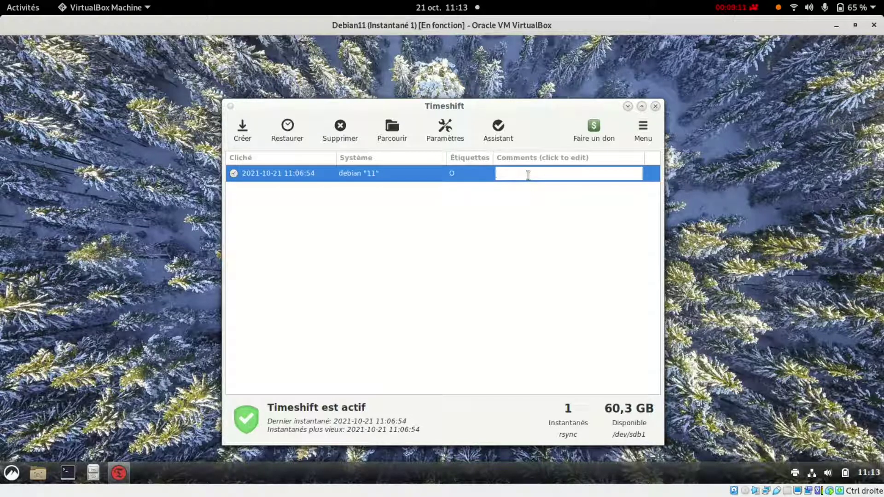
text(Co)
key(BackSpace)
key(BackSpace)
key(BackSpace)
text(système configu)
key(Return)
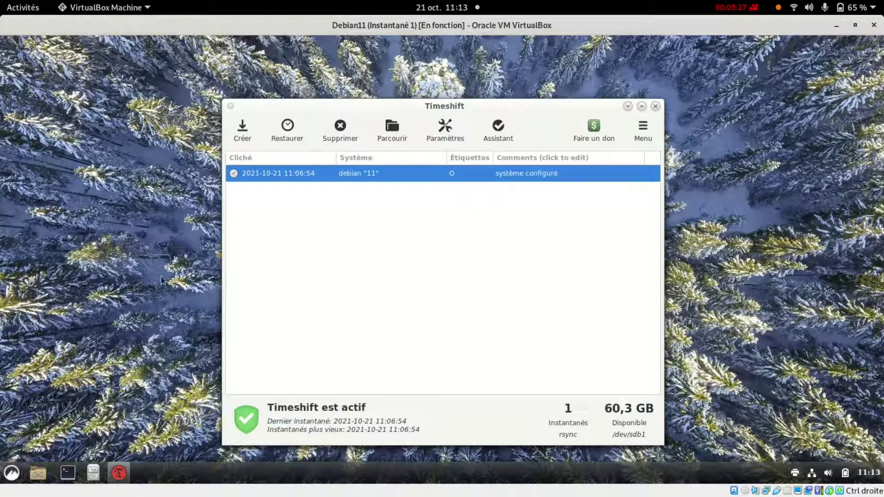
- Install Cartes de GNOME from Logiciels, authenticating with the root password, and close the store
click(11, 473)
text(logi)
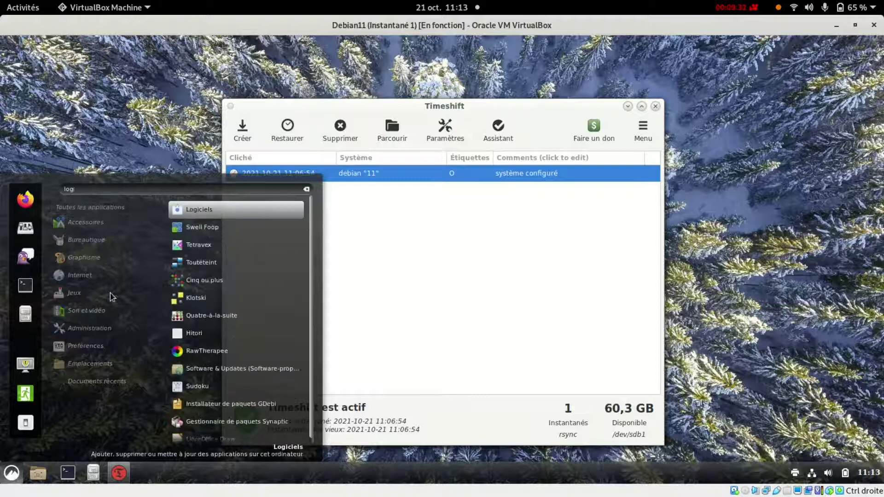
key(Return)
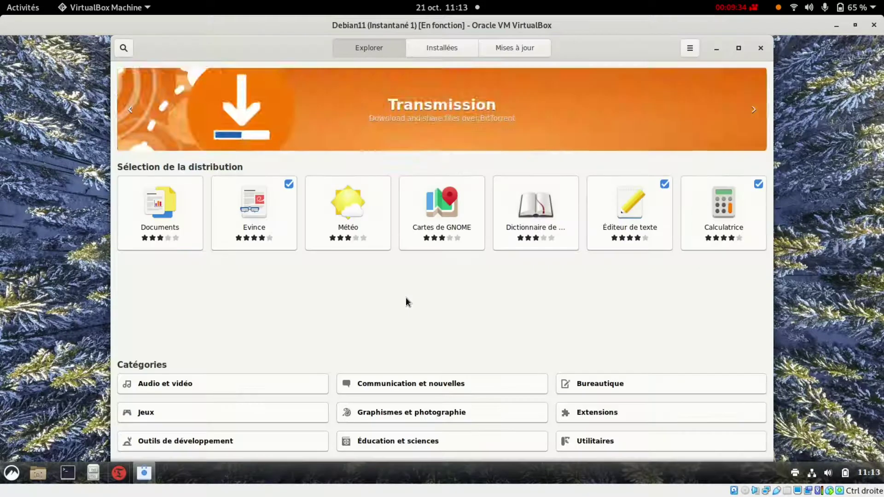
click(439, 217)
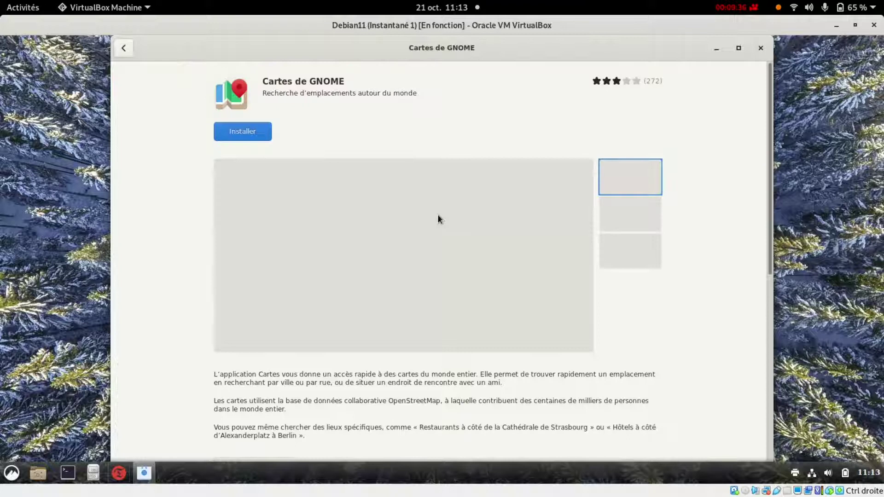
click(250, 132)
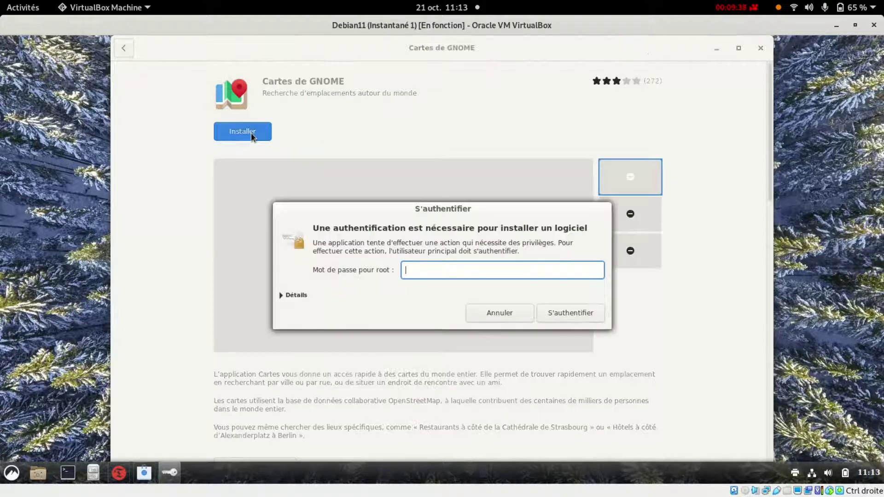
text(••••••)
key(Return)
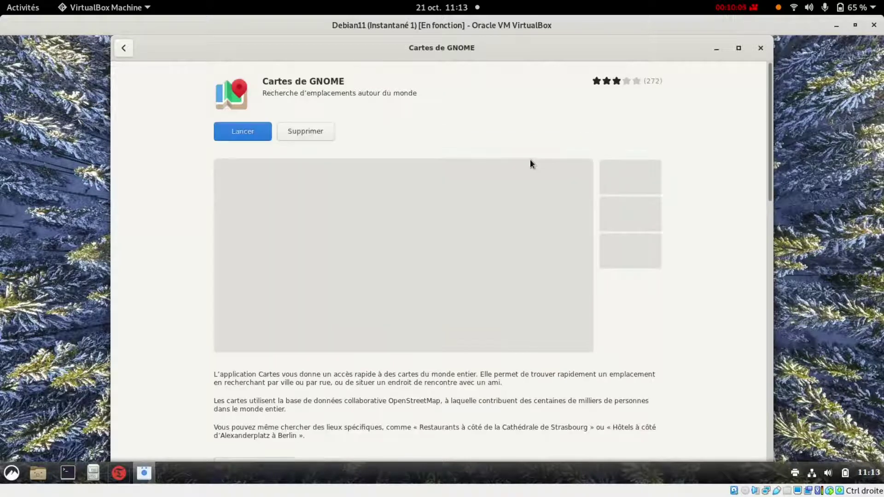
click(761, 48)
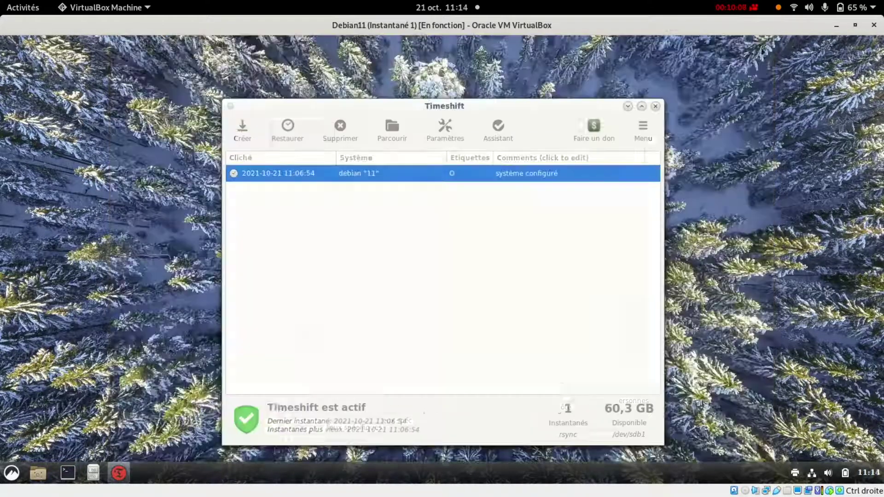
right_click(161, 178)
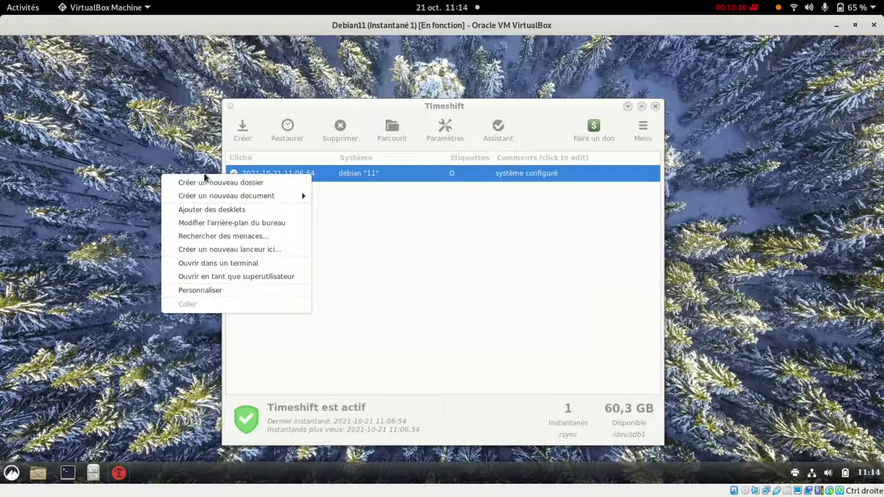
click(203, 290)
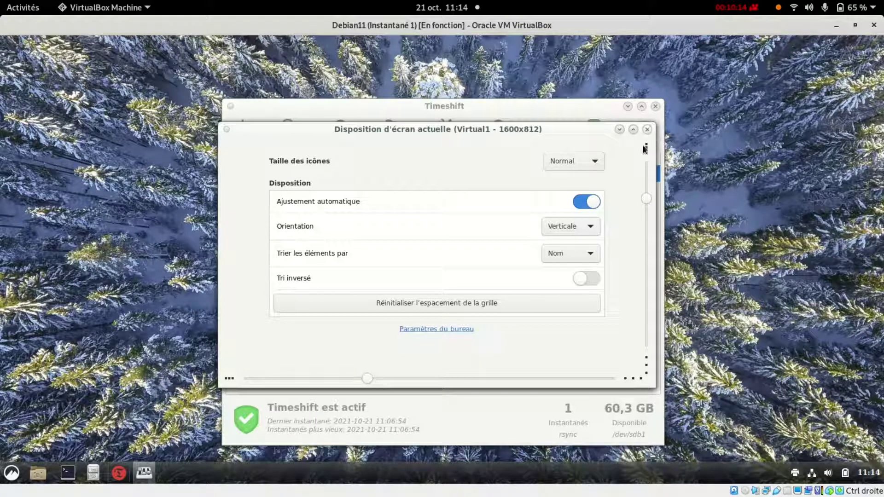
click(453, 329)
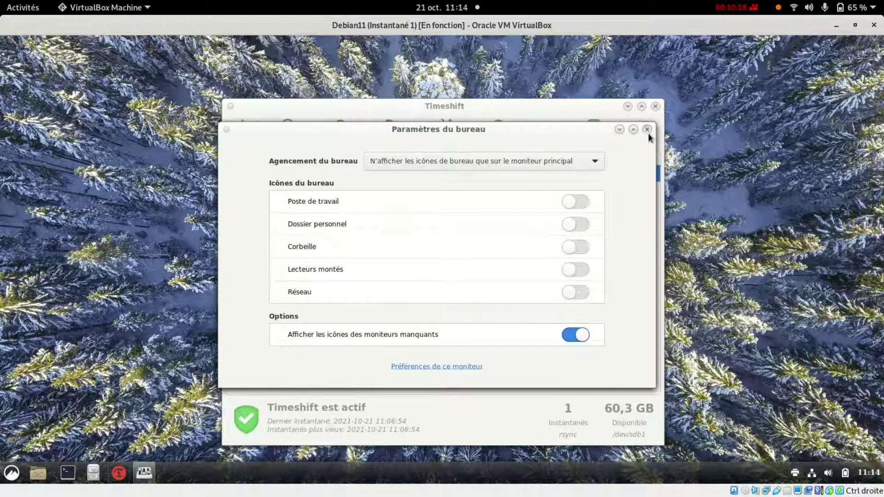
click(647, 130)
- Change the desktop wallpaper to Sea Sunset from the Backgrounds collection in the system settings, and close the settings
click(11, 473)
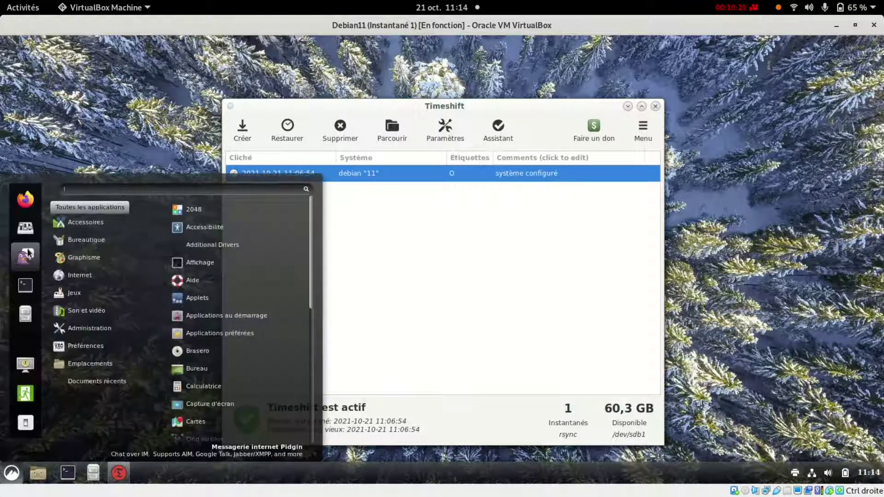
click(26, 229)
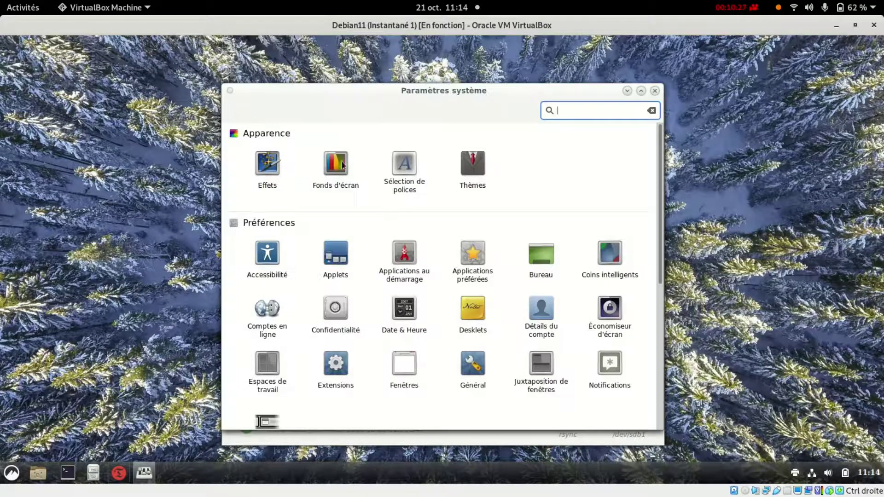
click(343, 165)
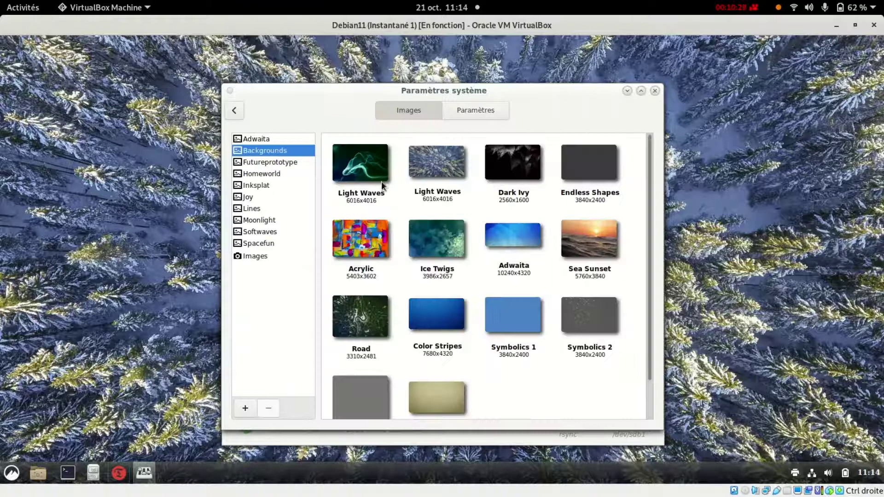
click(381, 234)
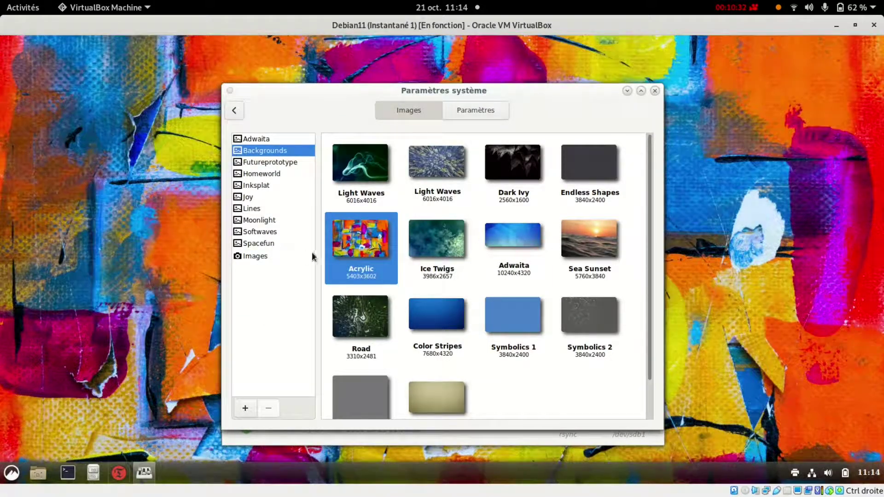
click(604, 234)
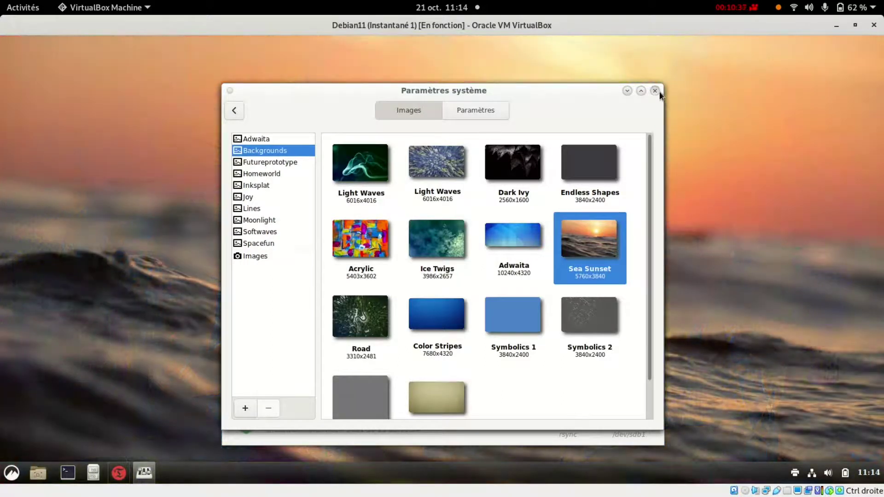
click(657, 91)
- Uninstall LibreOffice Writer from Logiciels, authenticating with the root password, and close the store
click(11, 473)
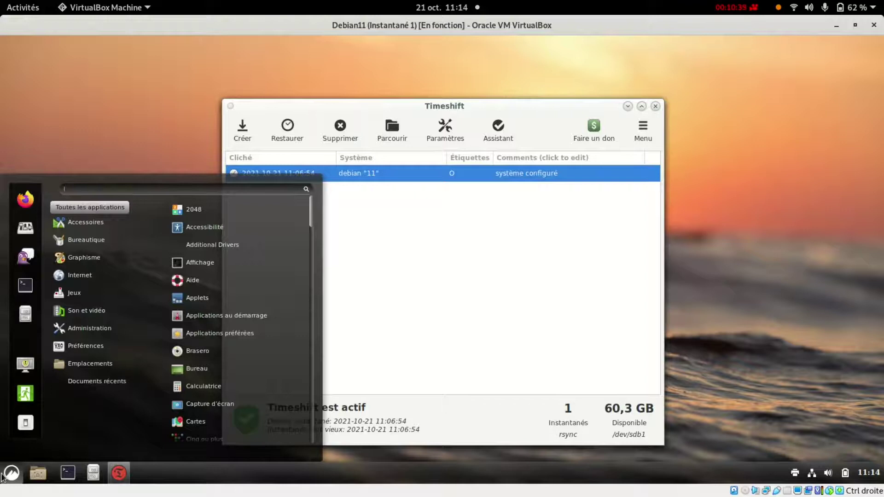
text(logi)
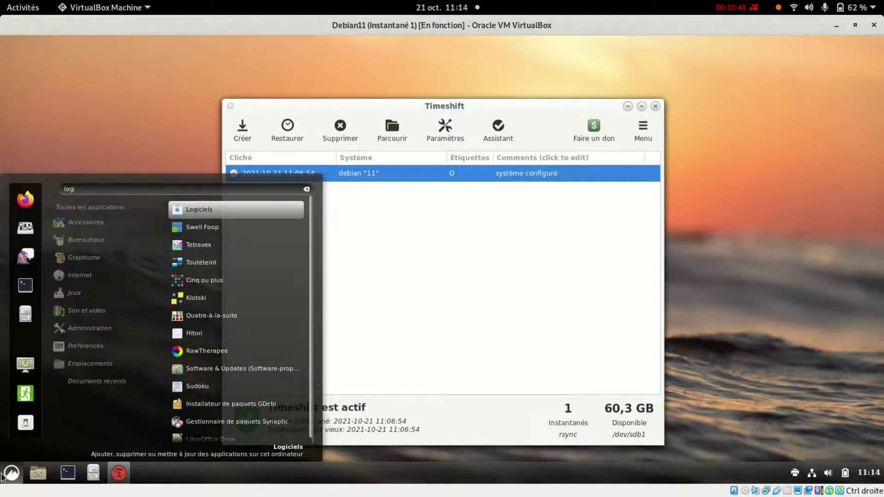
key(Return)
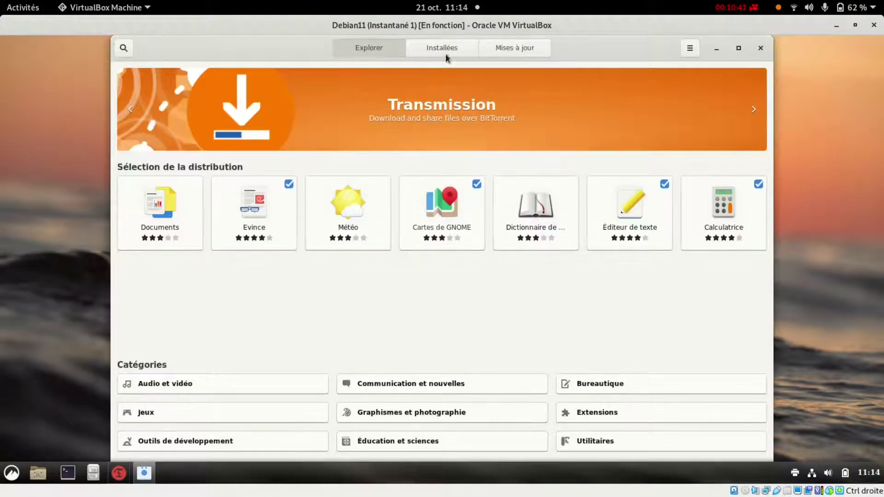
click(131, 46)
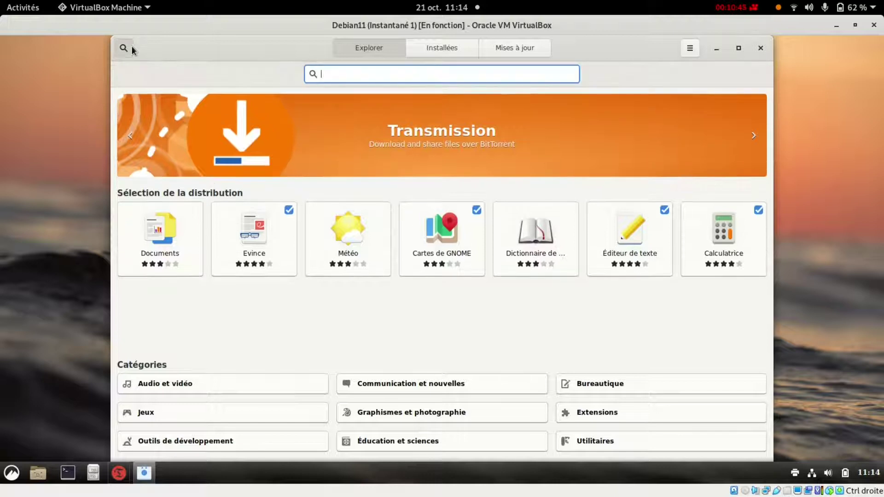
text(libreoffice)
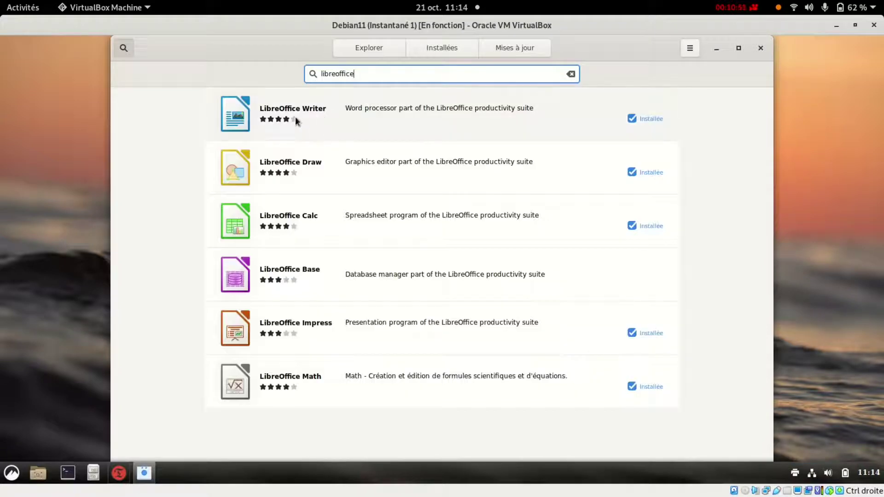
click(296, 118)
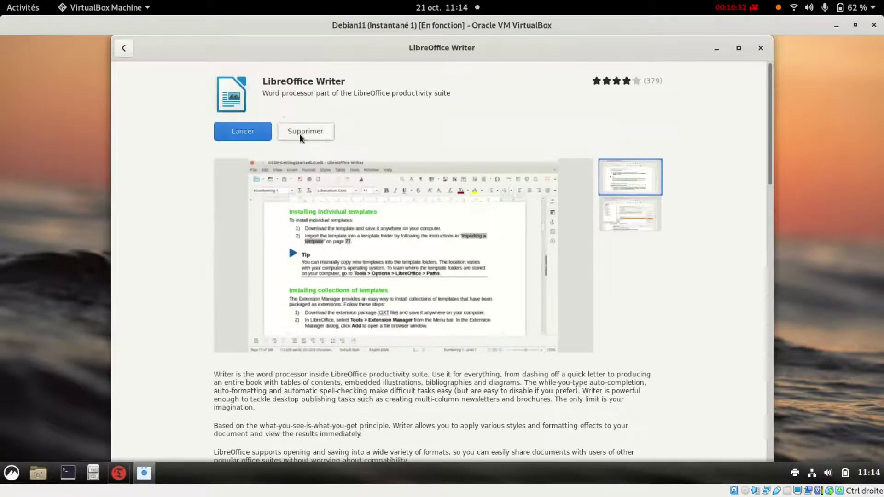
click(299, 135)
click(529, 286)
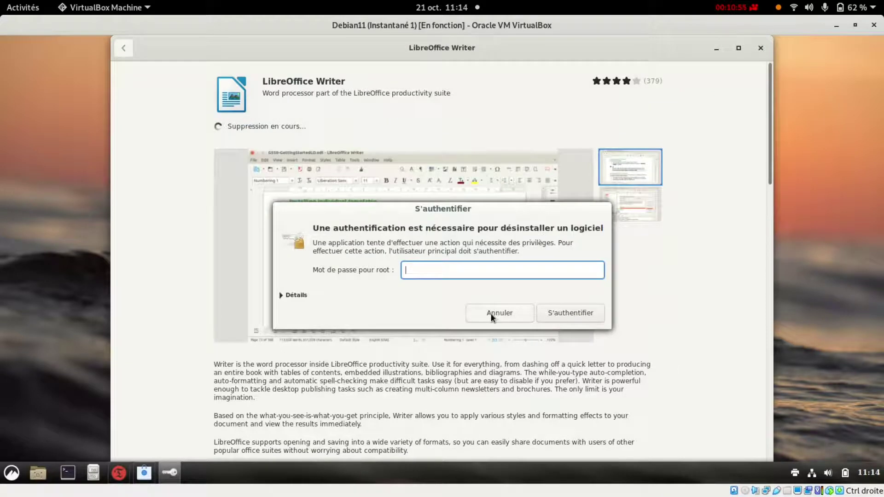
text(*******)
key(Return)
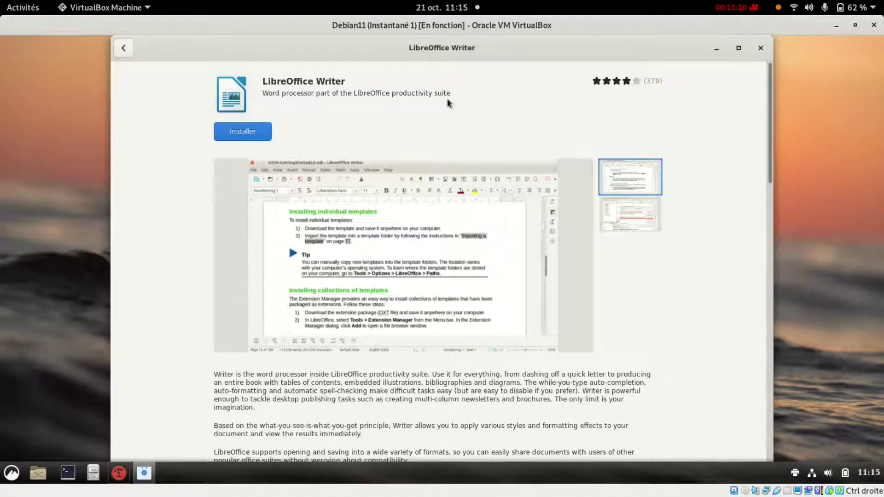
click(761, 48)
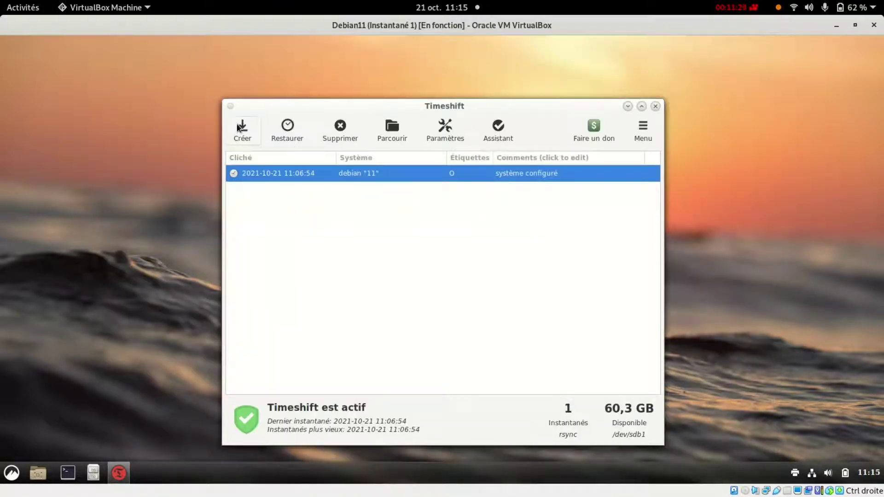
- Create a second system snapshot in Timeshift and close the creation dialog when it completes
drag(356, 109, 411, 68)
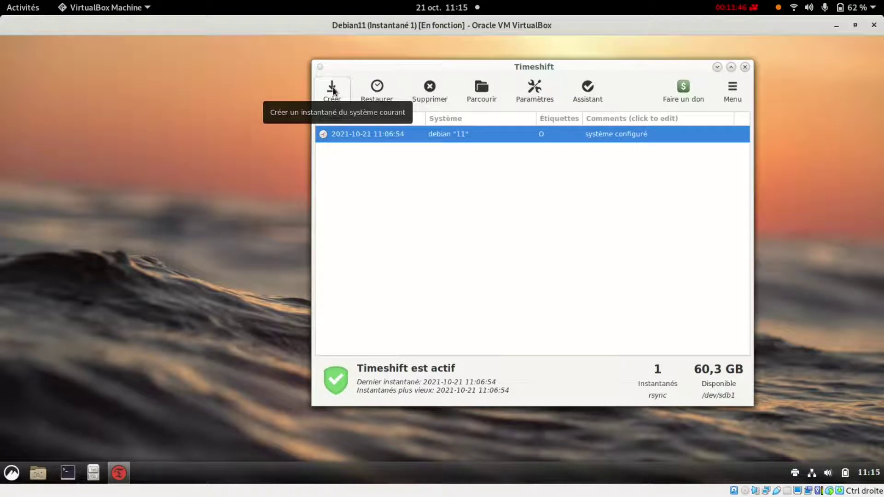
click(332, 89)
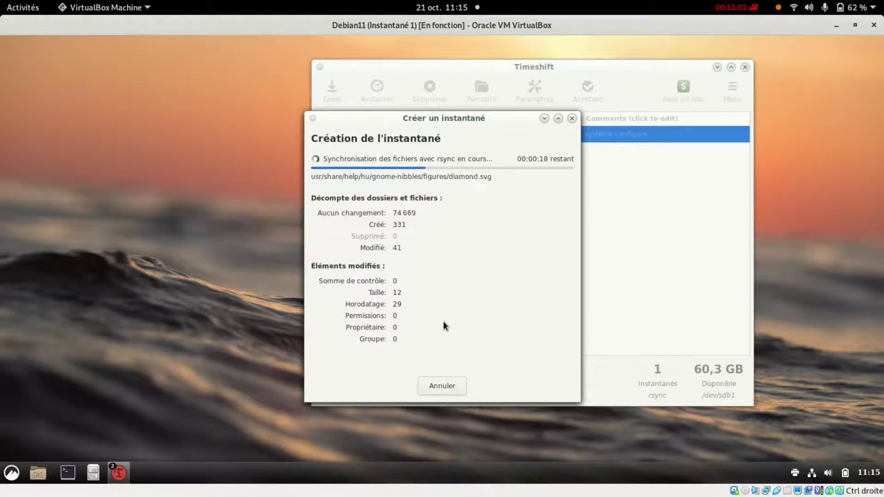
drag(453, 119, 167, 97)
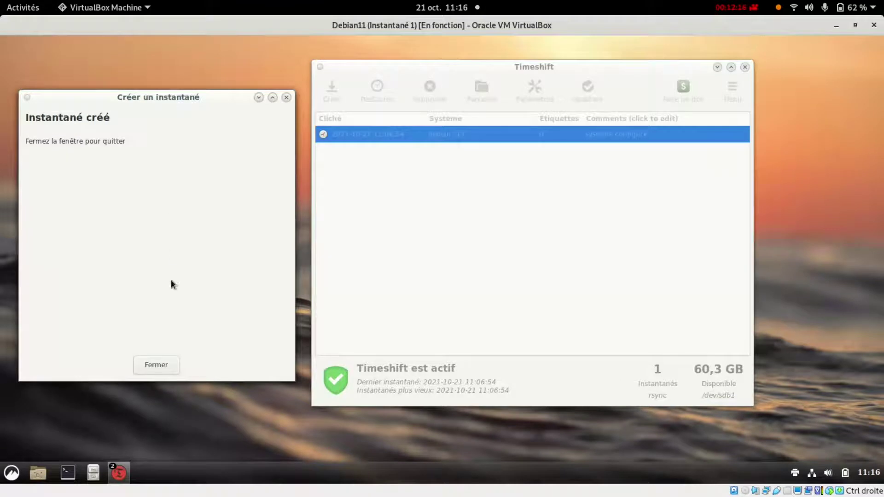
click(164, 368)
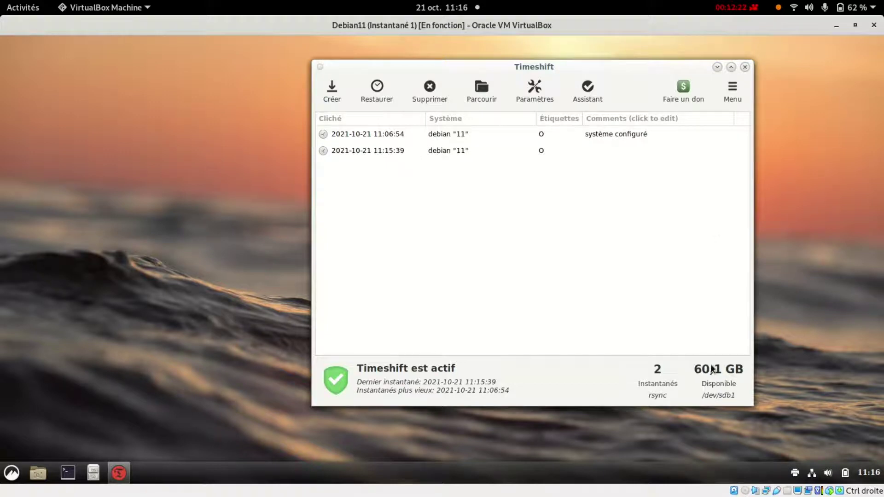
- Delete the newer, uncommented snapshot, keeping the one commented "système configuré"
click(395, 151)
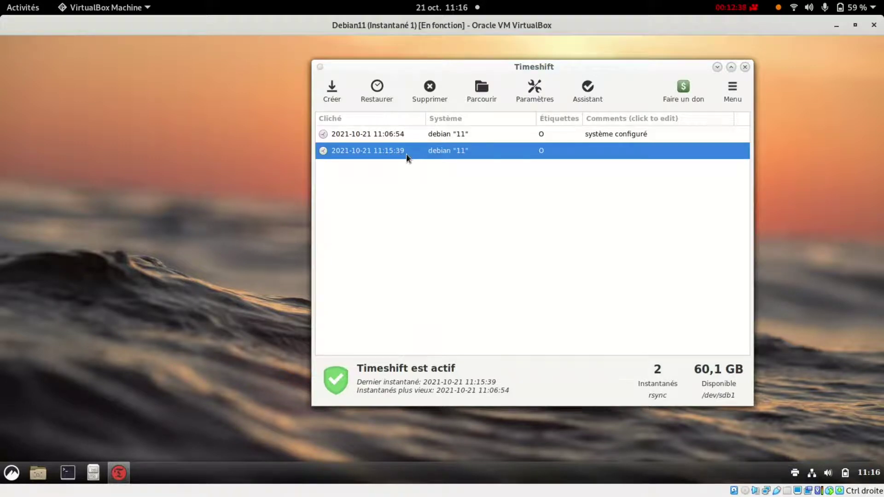
click(612, 136)
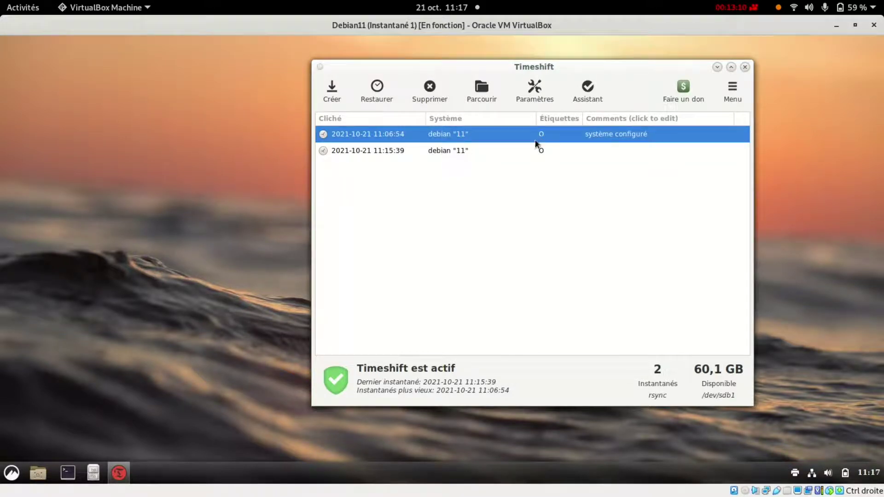
click(361, 152)
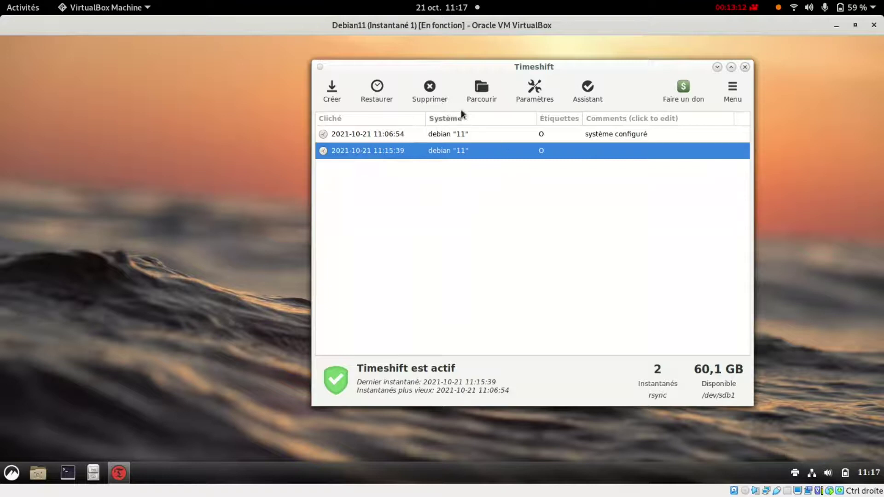
click(434, 93)
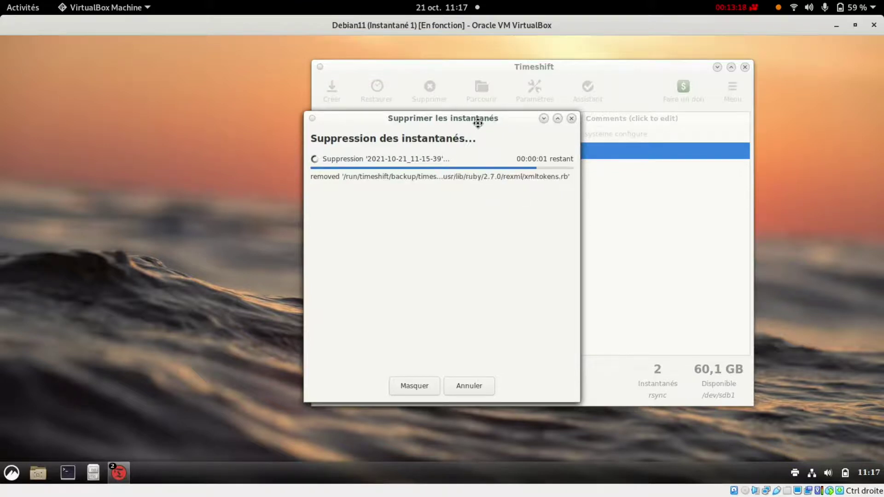
drag(499, 118, 309, 132)
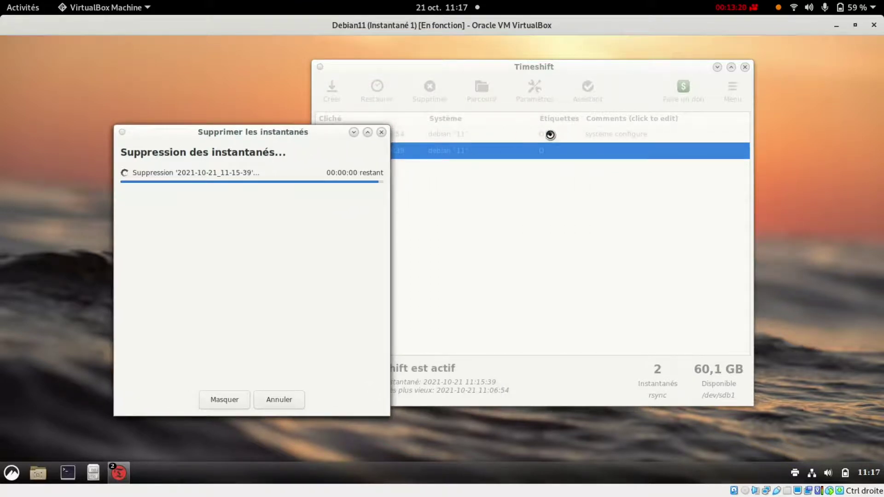
key(Return)
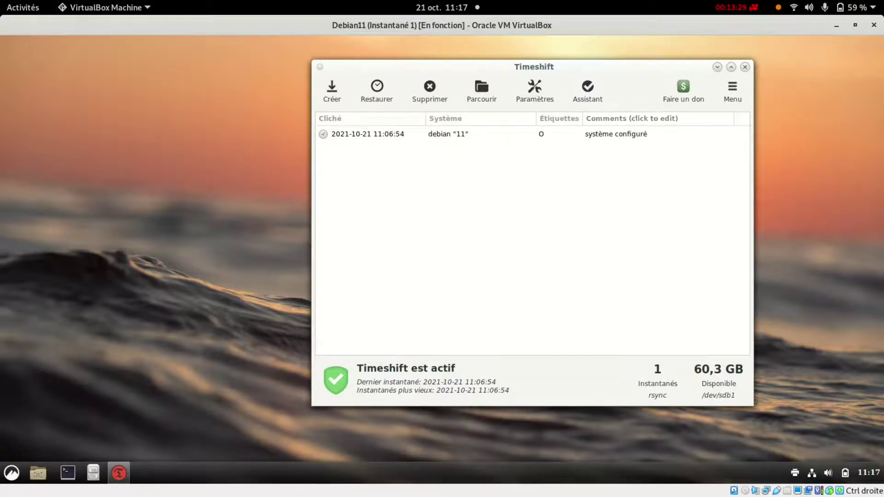
- Test the installed Cartes application by searching for France and showing it on the map, and close the application
click(12, 473)
mouse_move(91, 253)
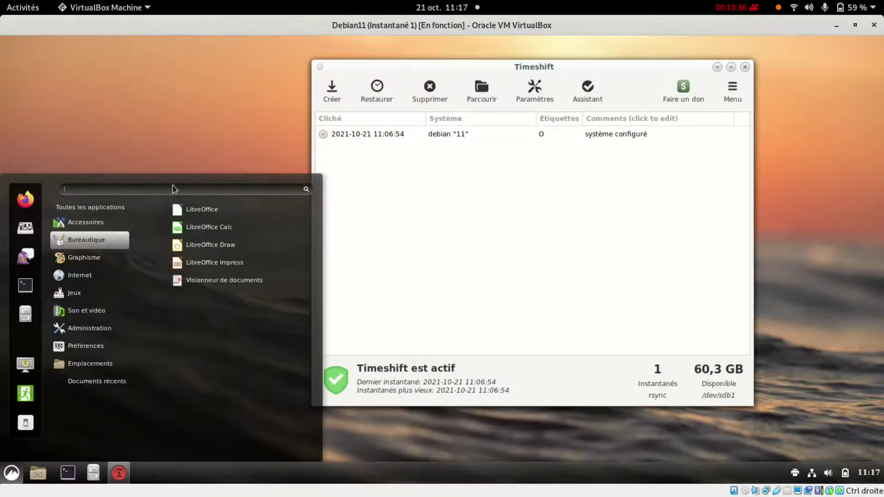
text(gpar)
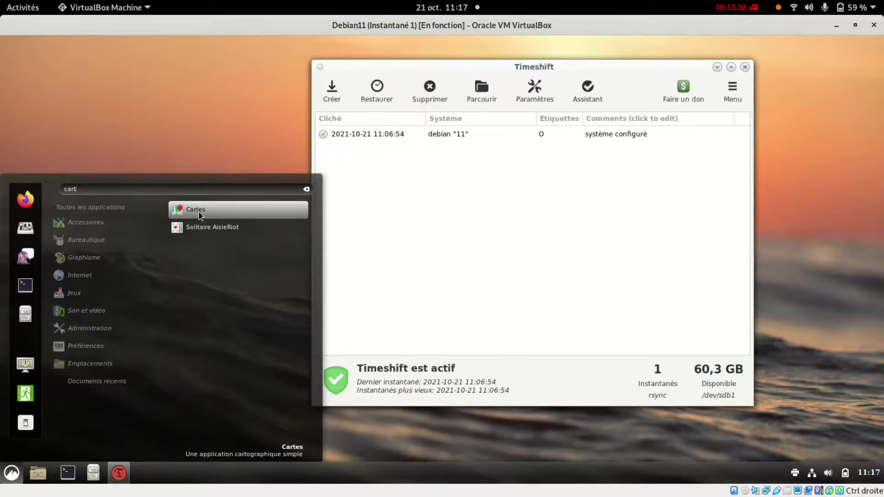
click(199, 212)
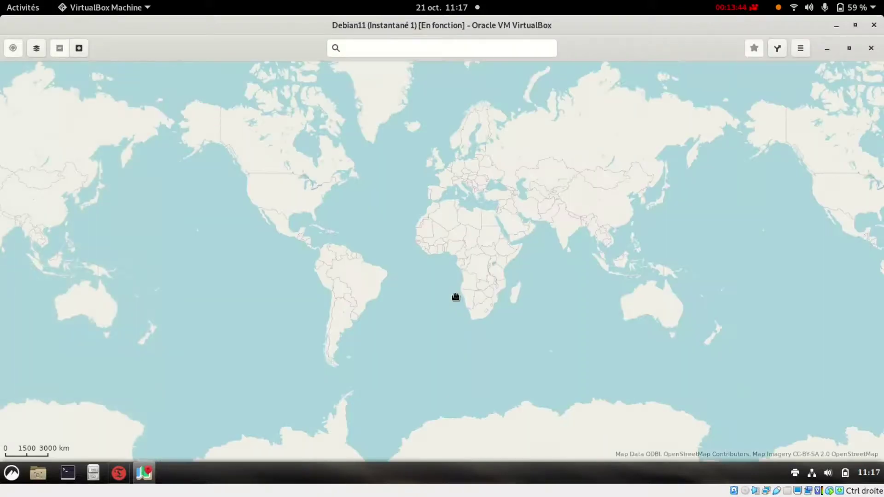
click(417, 49)
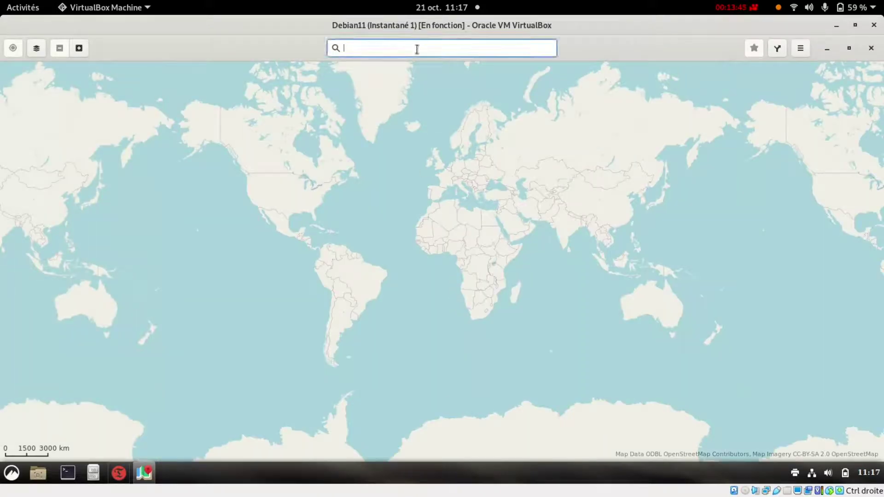
text(france)
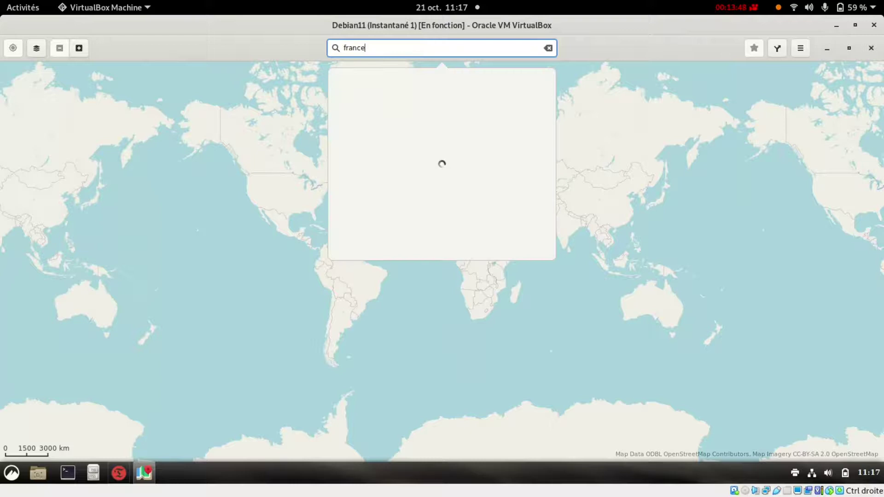
click(390, 83)
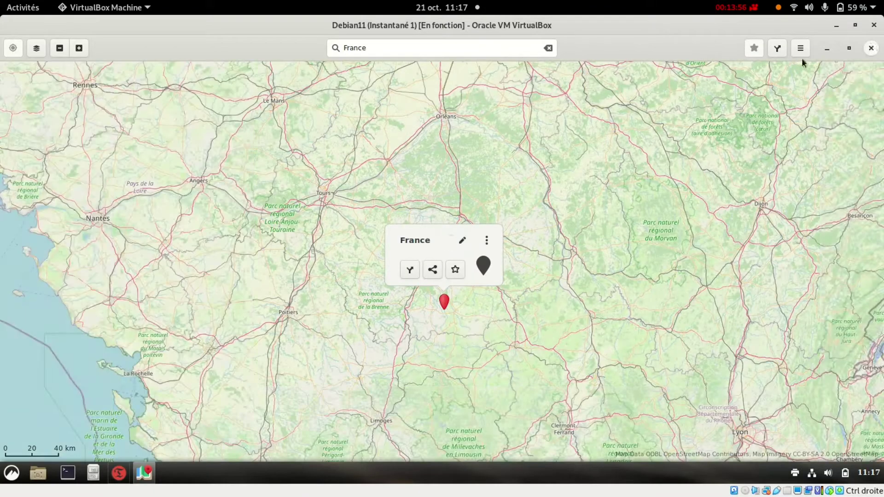
click(872, 49)
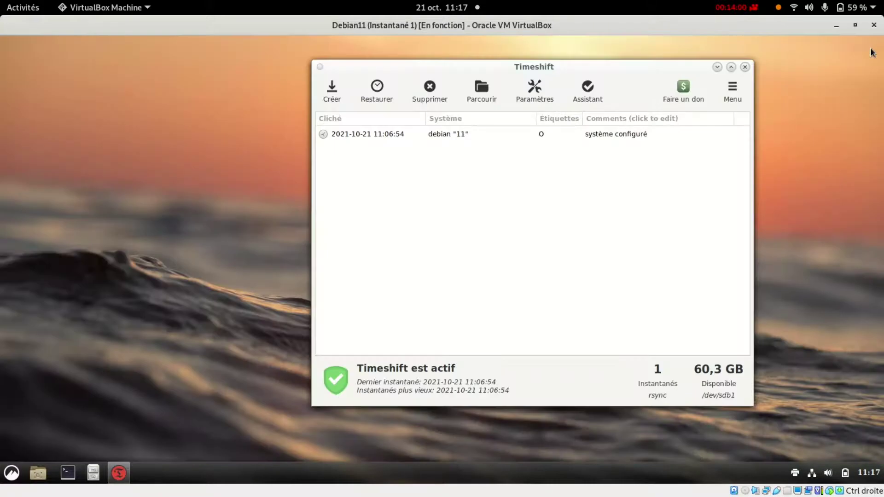
- Start restoring the "système configuré" snapshot in Timeshift, accepting the preselected target devices
click(382, 133)
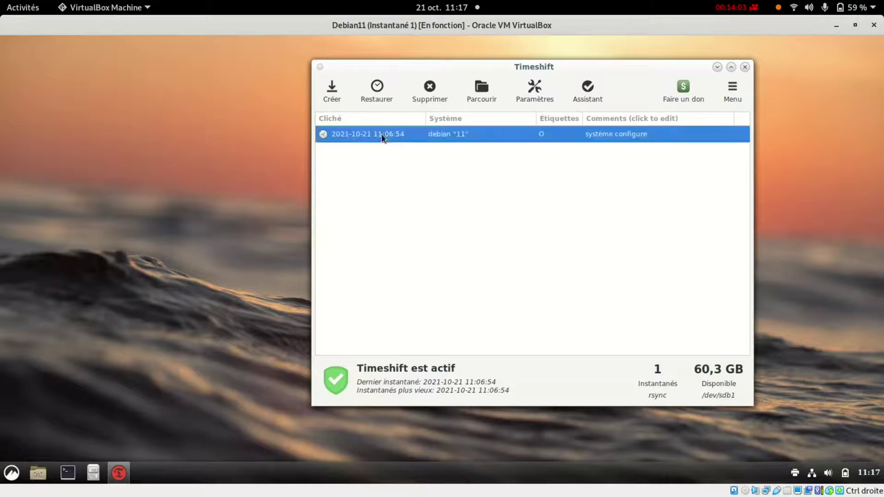
click(376, 92)
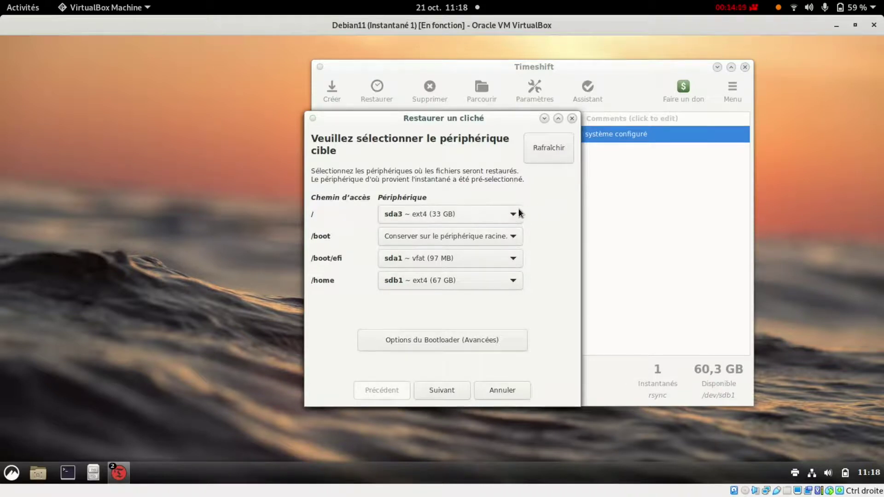
mouse_move(514, 217)
click(441, 390)
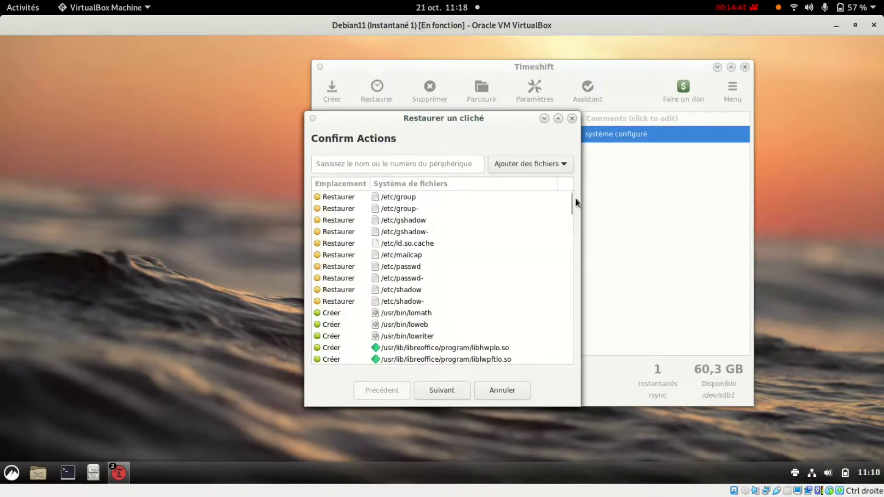
- Review the files to restore, create and delete, and confirm the actions and the warning to run the restoration
scroll(341, 199, down, 1)
scroll(343, 199, down, 3)
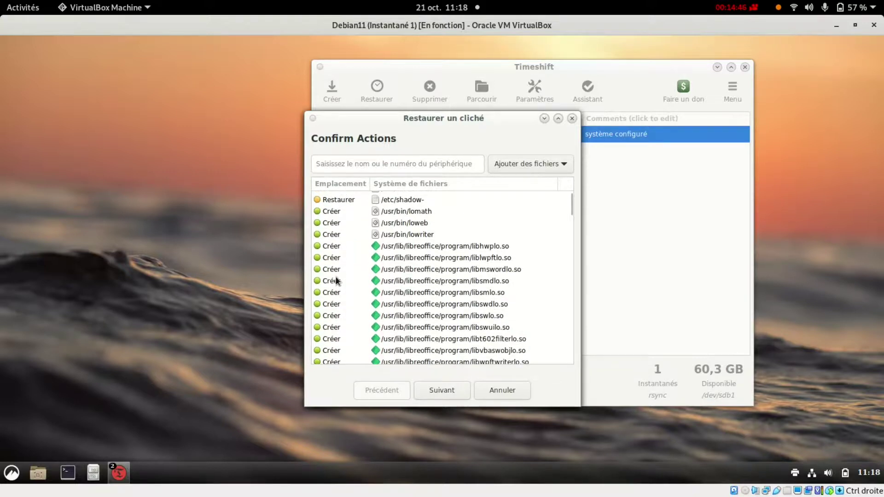
scroll(328, 242, down, 3)
scroll(336, 251, down, 5)
scroll(336, 251, down, 5)
drag(573, 205, 583, 297)
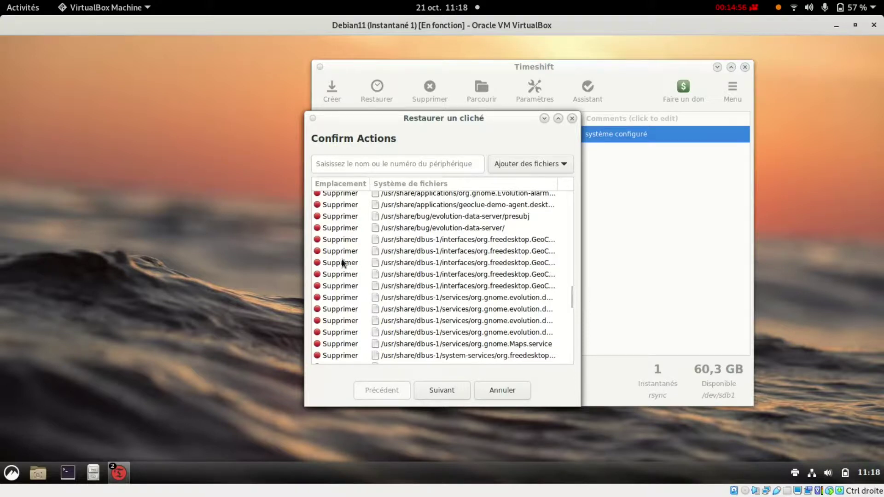
click(455, 391)
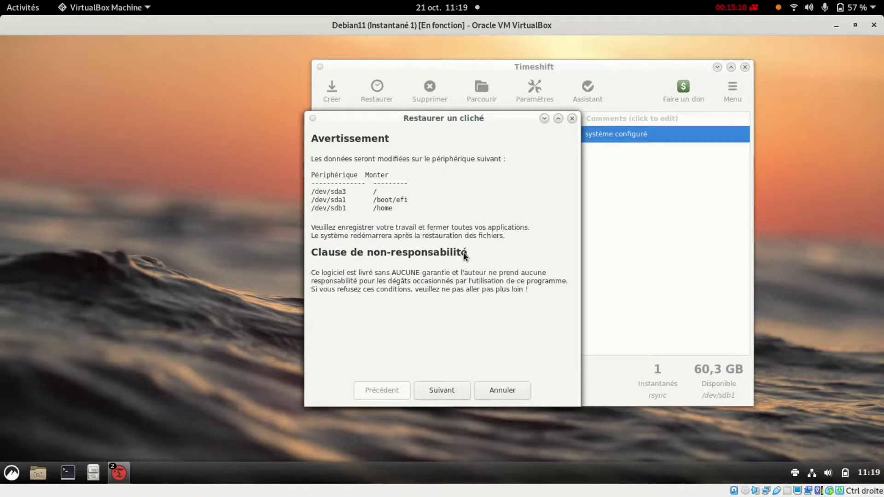
click(439, 391)
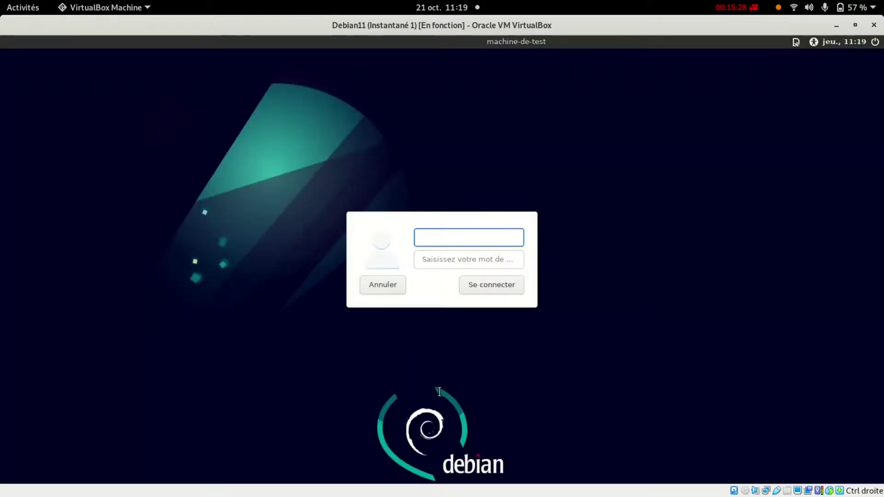
- Log in to the restored Debian session with the account's username and password
text(laurent)
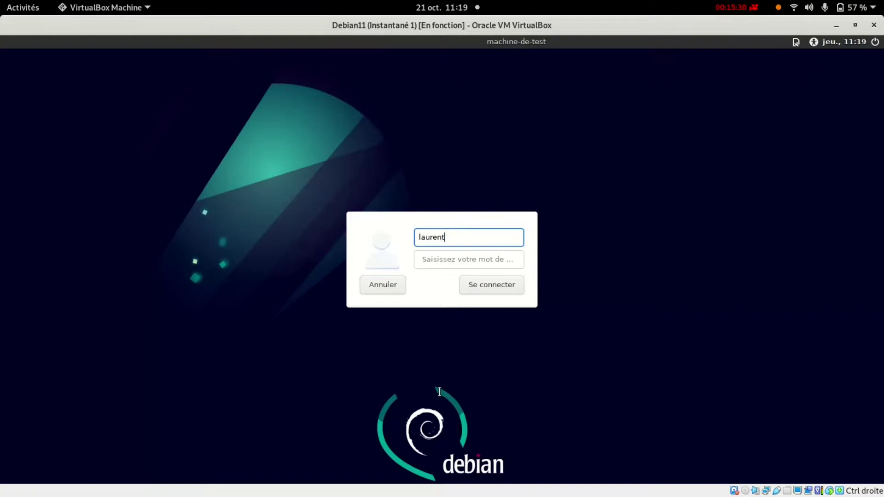
key(Tab)
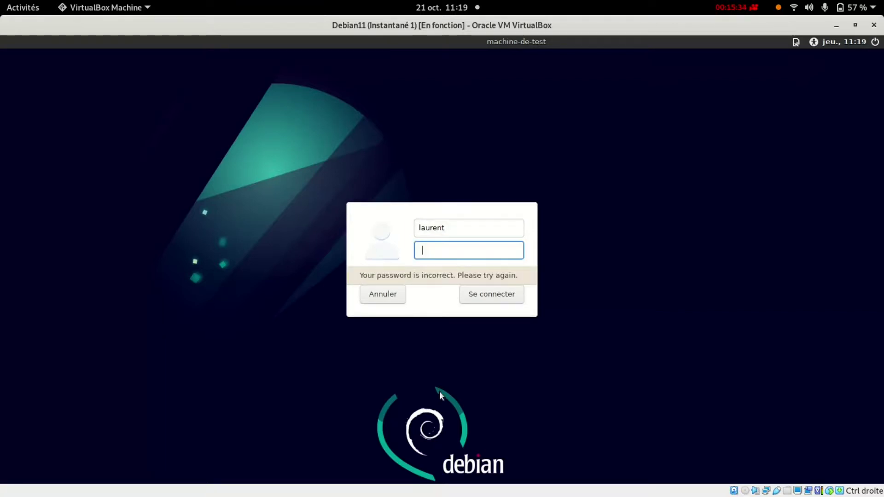
text(a)
key(Return)
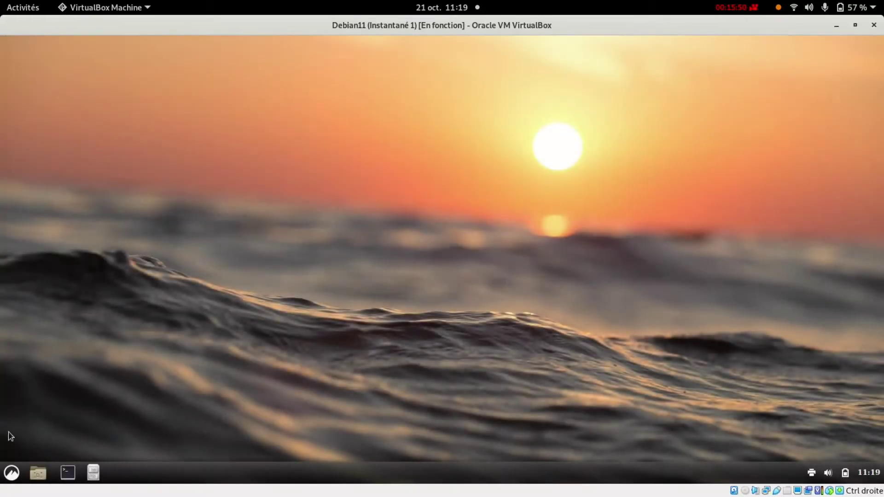
- Look through the Bureautique applications and launch LibreOffice Writer to test the restored software
click(12, 474)
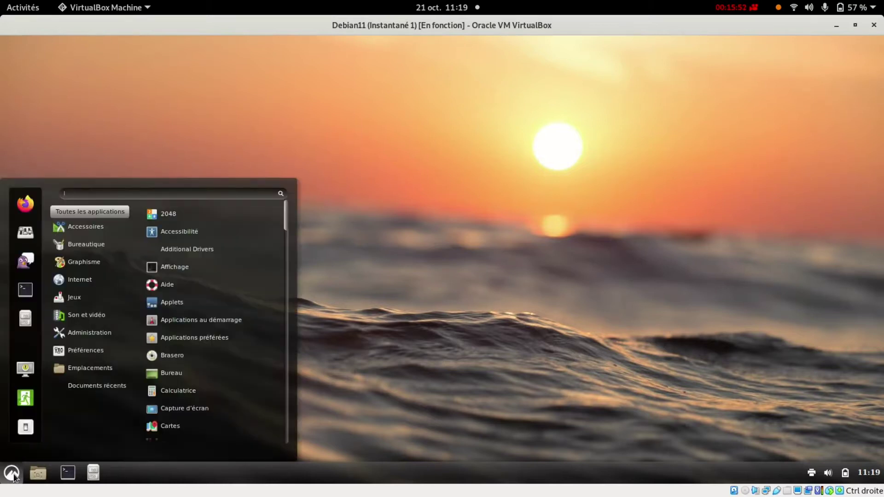
mouse_move(93, 250)
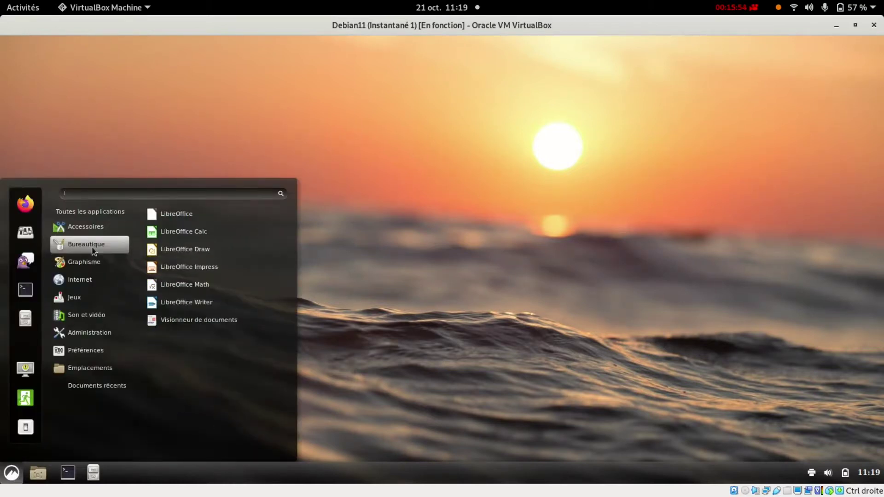
click(205, 306)
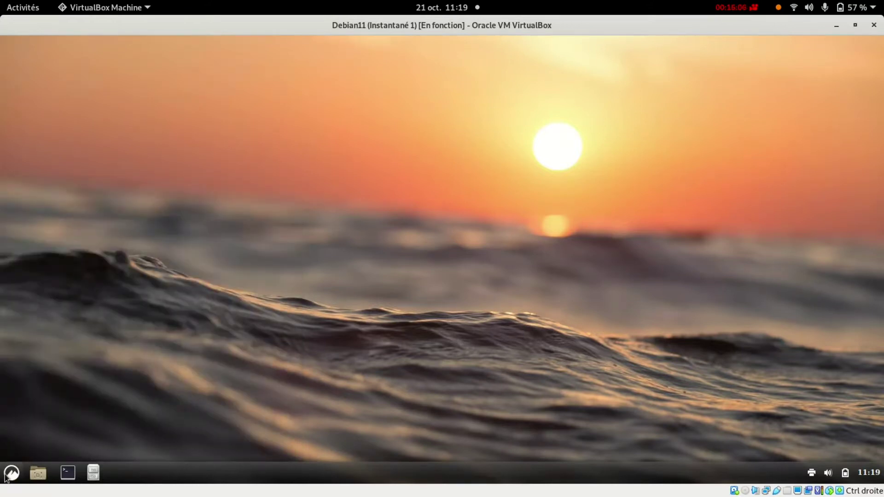
click(10, 475)
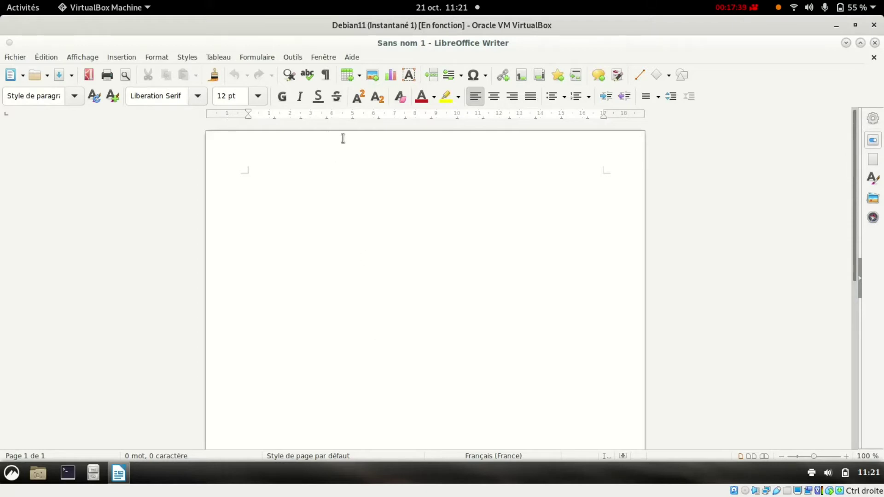
- Check the view options of the blank Writer document and close LibreOffice Writer
click(85, 58)
click(100, 422)
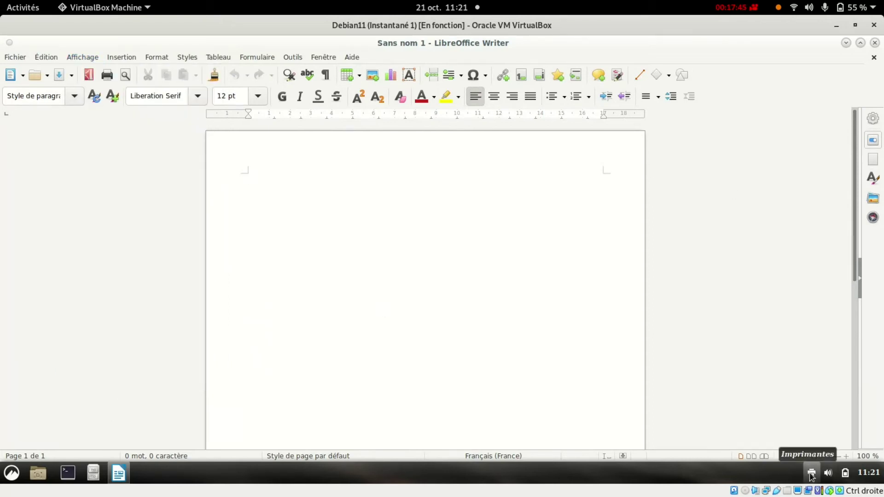
click(875, 43)
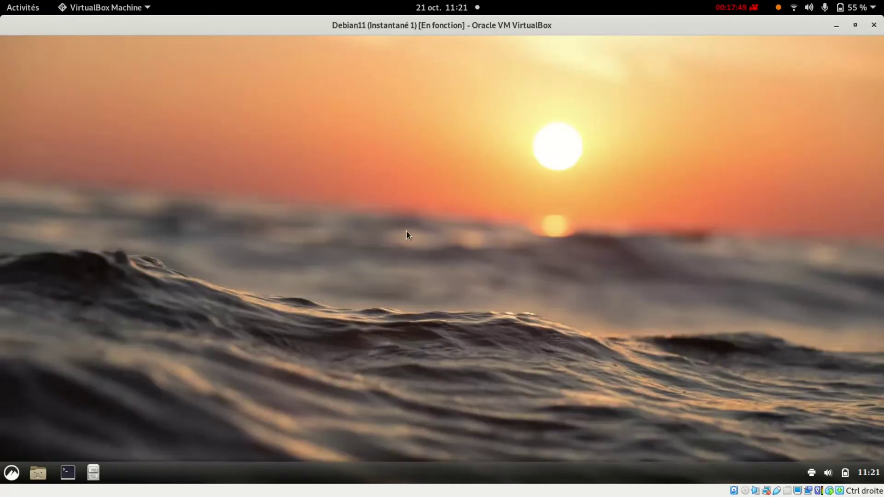